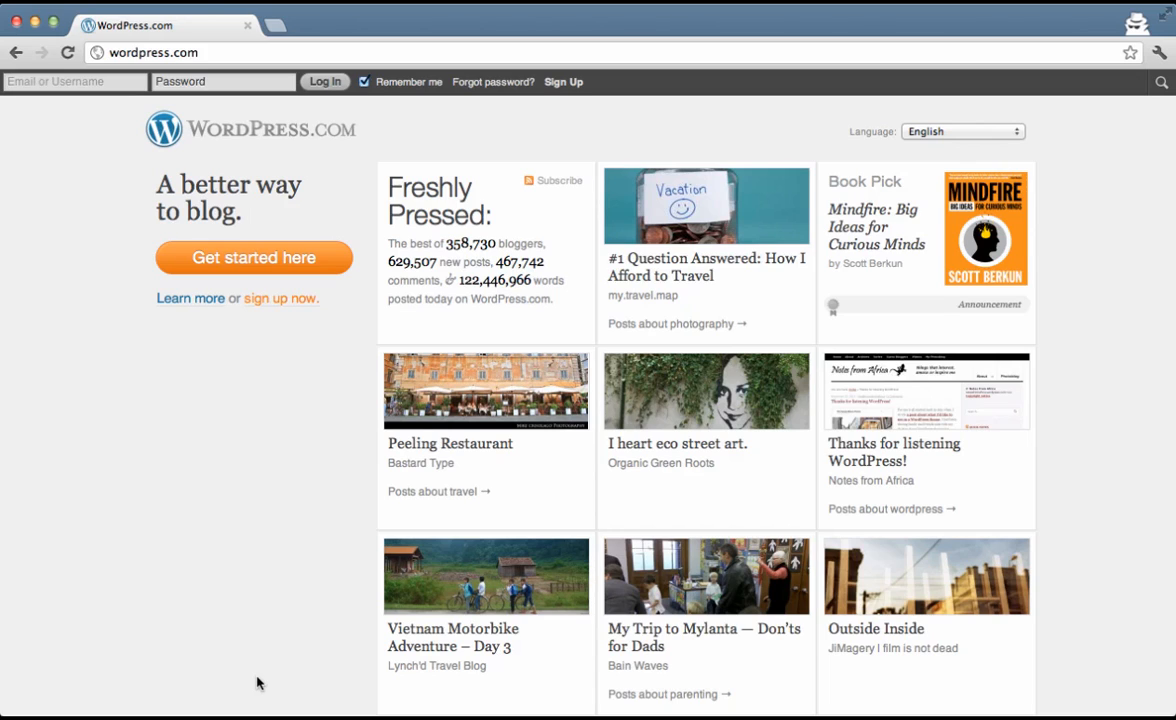
Step: Open the WordPress.com sign-up form and try EnglishTeacher as the blog address and englishteacher as the username
{"action": "left_click", "coordinate": [285, 265]}
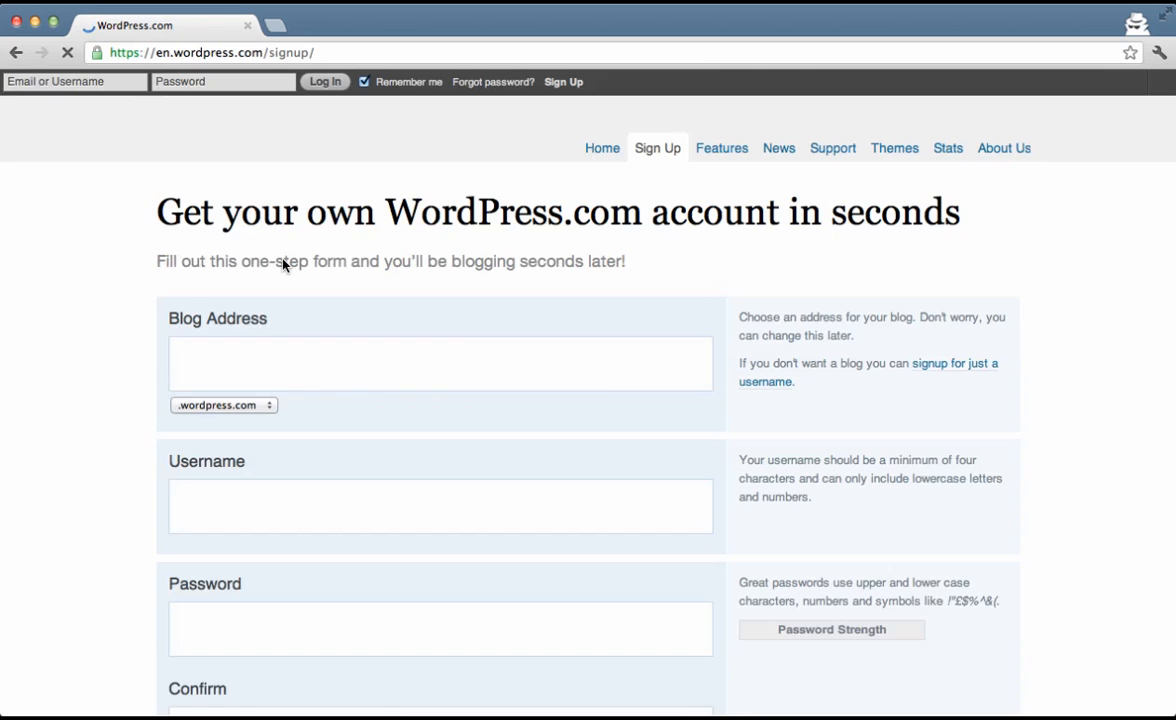
{"action": "scroll", "coordinate": [283, 264], "scroll_direction": "down", "scroll_amount": 2}
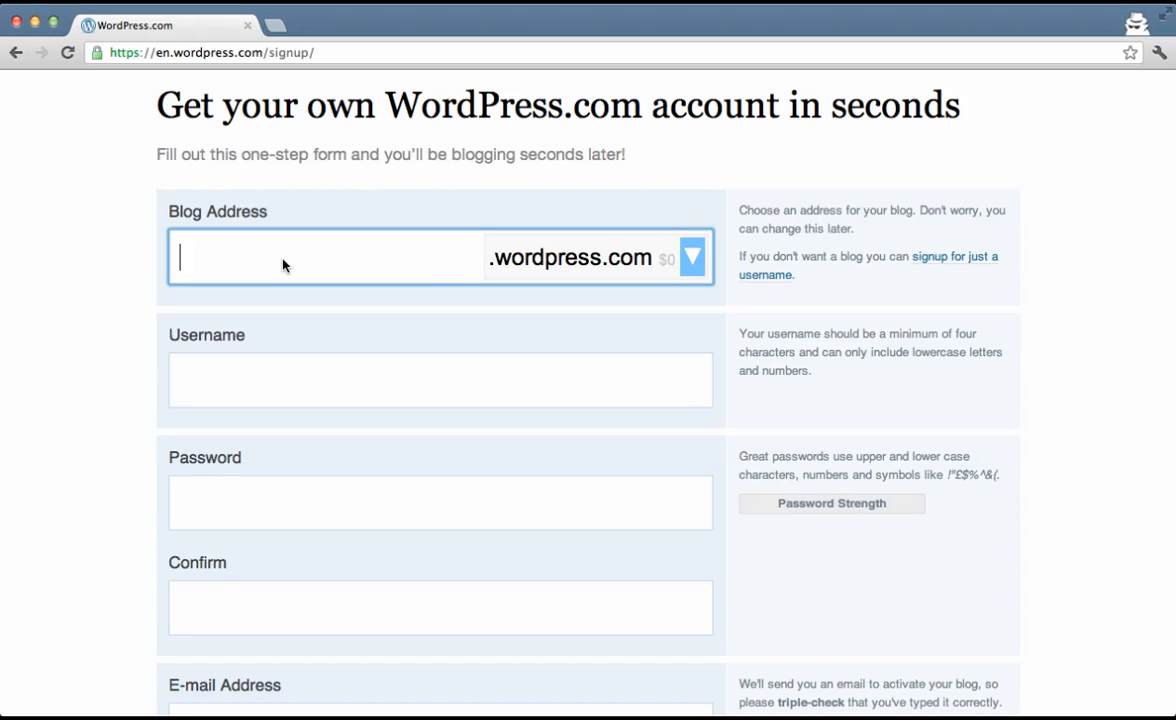
{"action": "type", "text": "EnglishTeacher"}
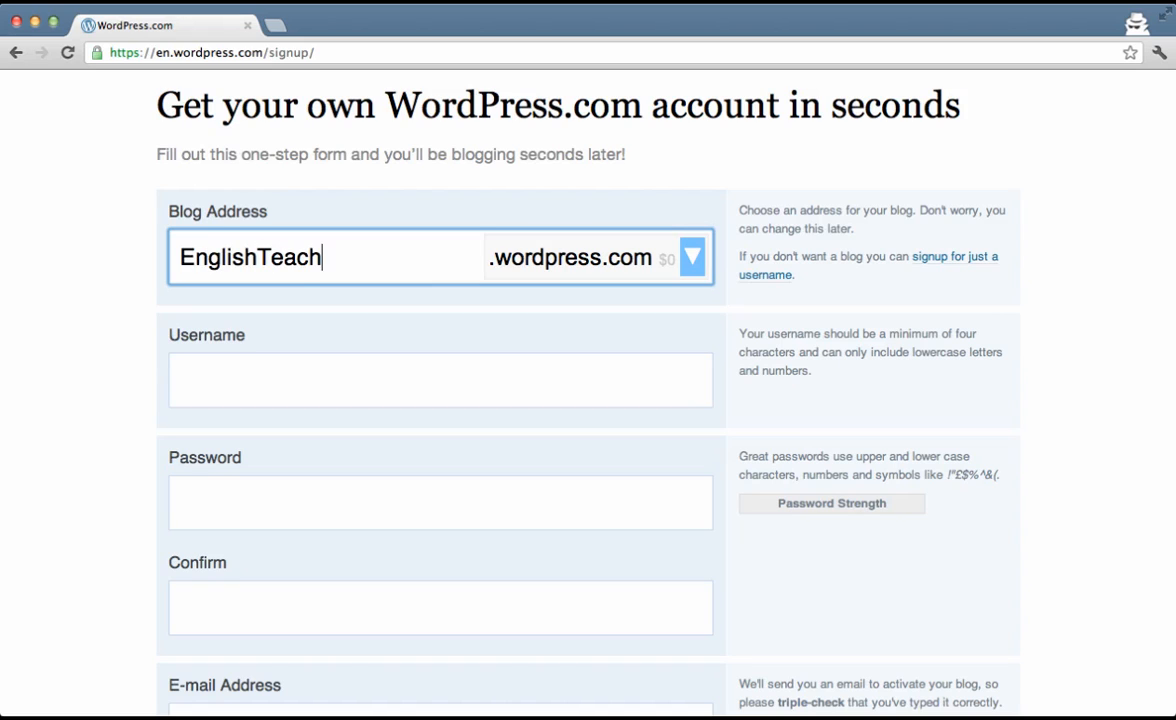
{"action": "key", "text": "Tab"}
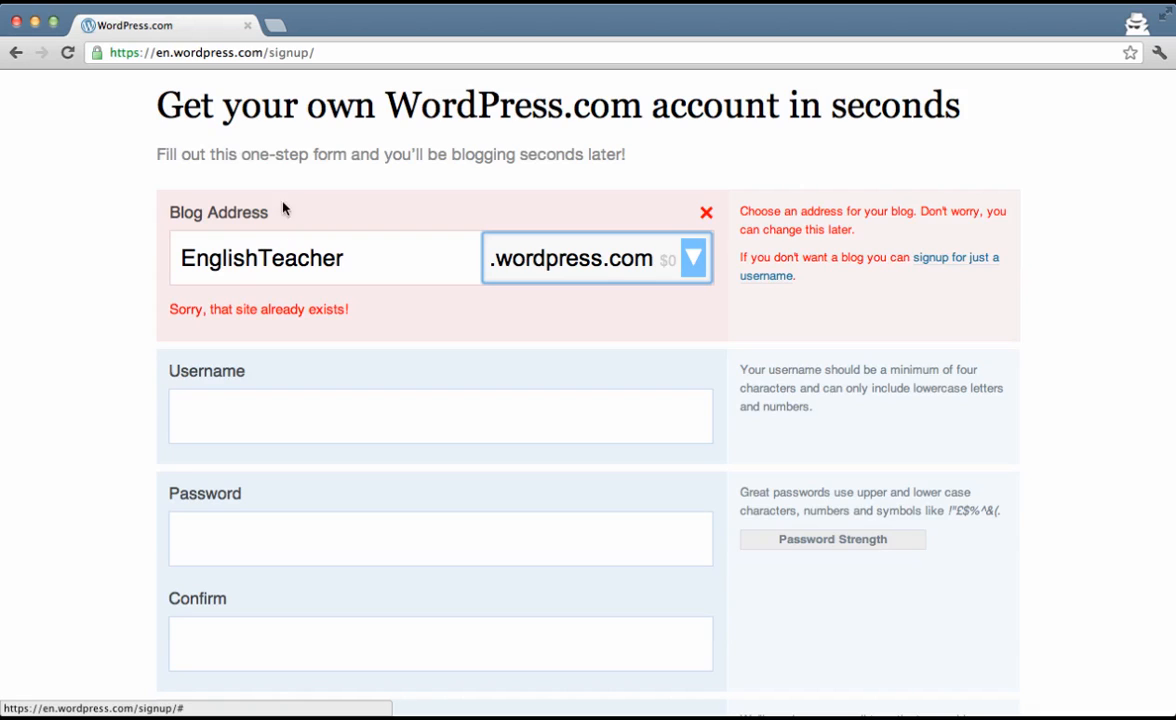
{"action": "left_click", "coordinate": [514, 412]}
Step: Look through the remaining sign-up fields, return to the blog address, and close the sign-up page
{"action": "scroll", "coordinate": [515, 412], "scroll_direction": "down", "scroll_amount": 3}
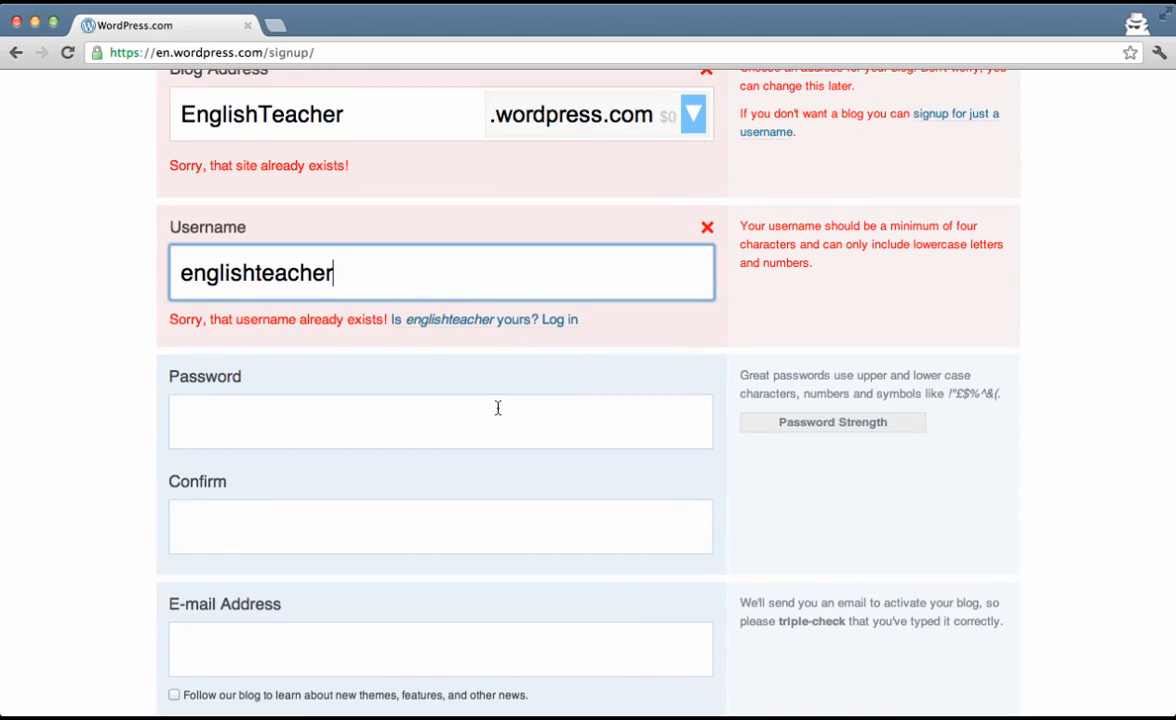
{"action": "scroll", "coordinate": [498, 408], "scroll_direction": "down", "scroll_amount": 4}
{"action": "scroll", "coordinate": [488, 446], "scroll_direction": "up", "scroll_amount": 6}
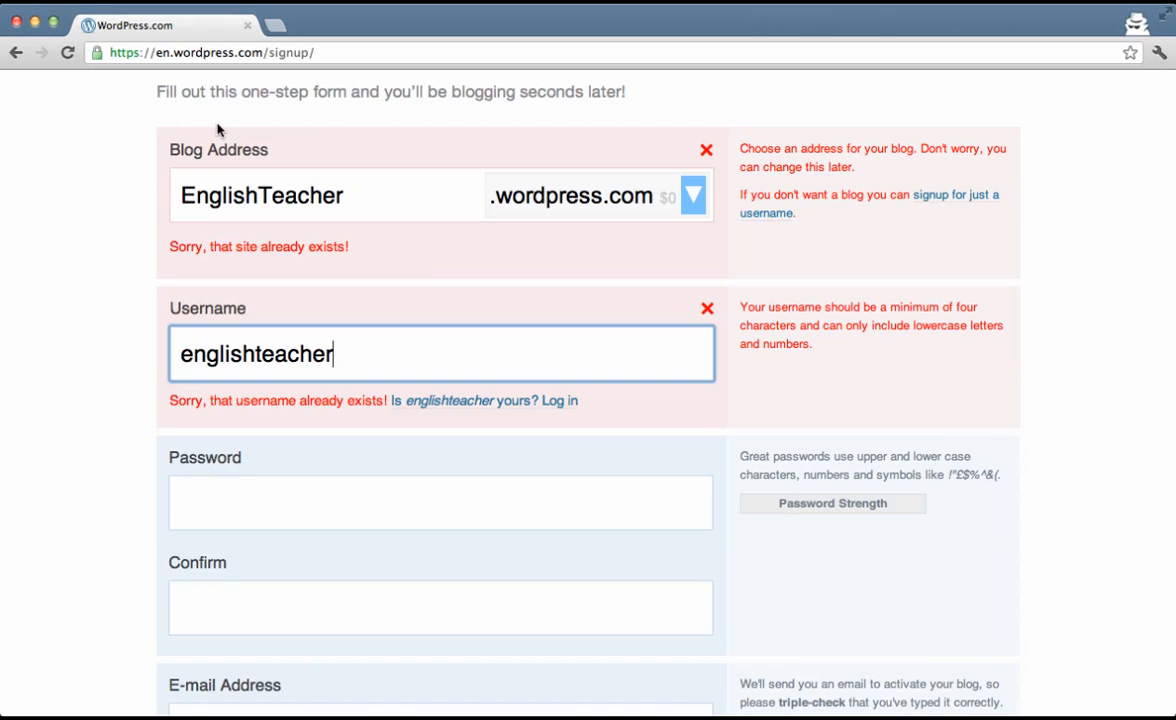
{"action": "left_click", "coordinate": [247, 28]}
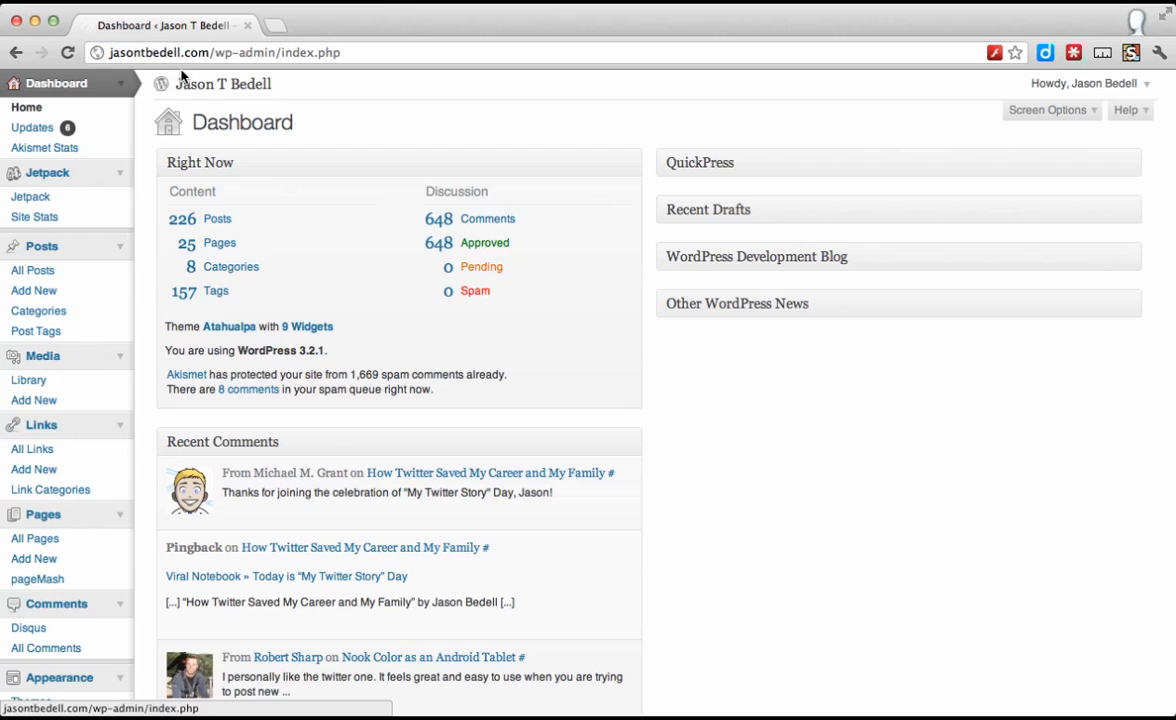
Step: Open the public site from the dashboard in a new browser tab and view its home and blog pages
{"action": "left_click", "coordinate": [201, 92], "text": "super"}
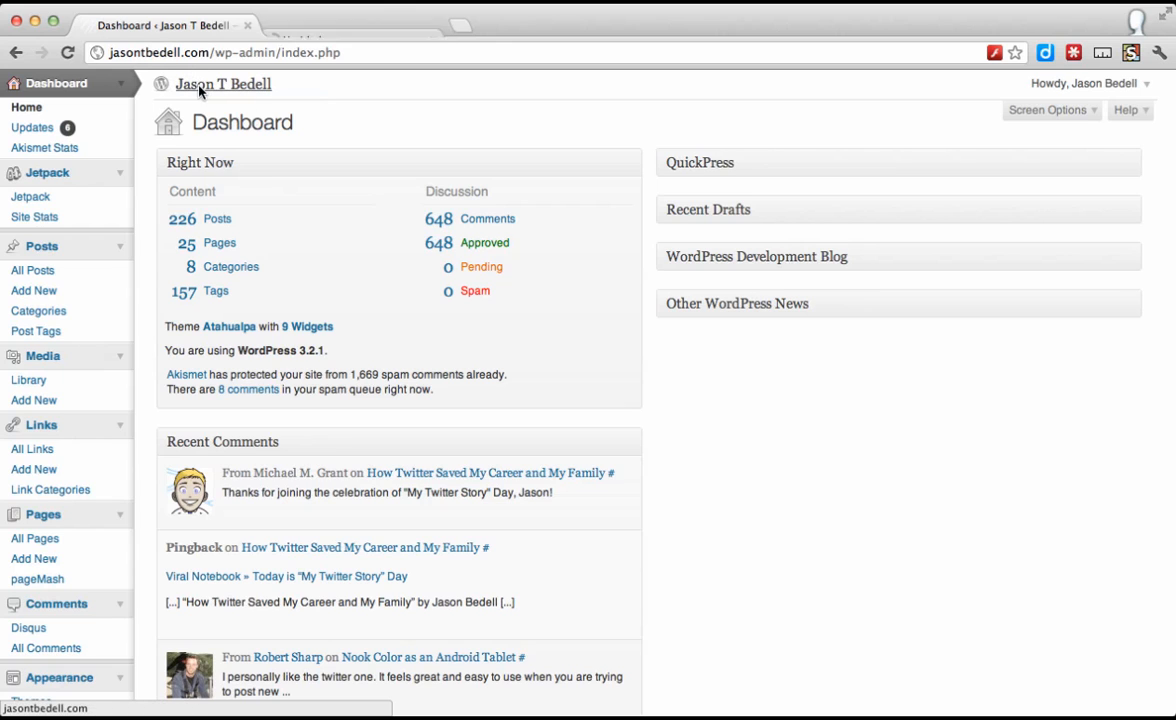
{"action": "left_click", "coordinate": [286, 26]}
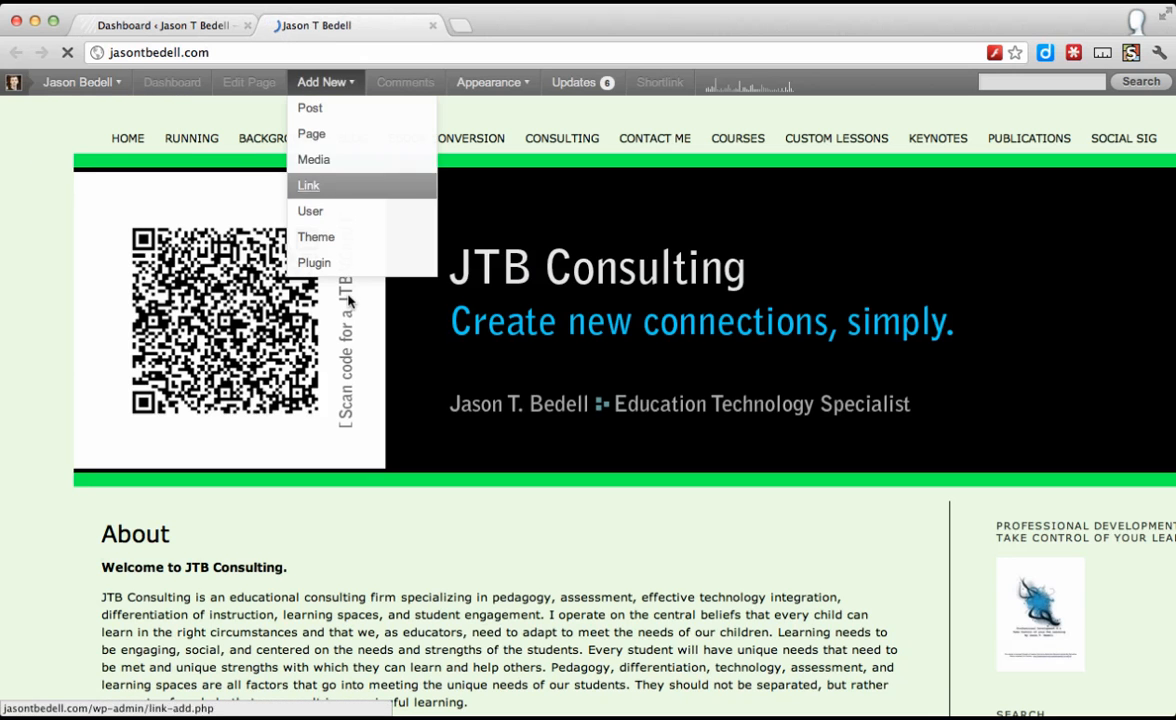
{"action": "scroll", "coordinate": [355, 481], "scroll_direction": "down", "scroll_amount": 3}
{"action": "scroll", "coordinate": [355, 481], "scroll_direction": "down", "scroll_amount": 3}
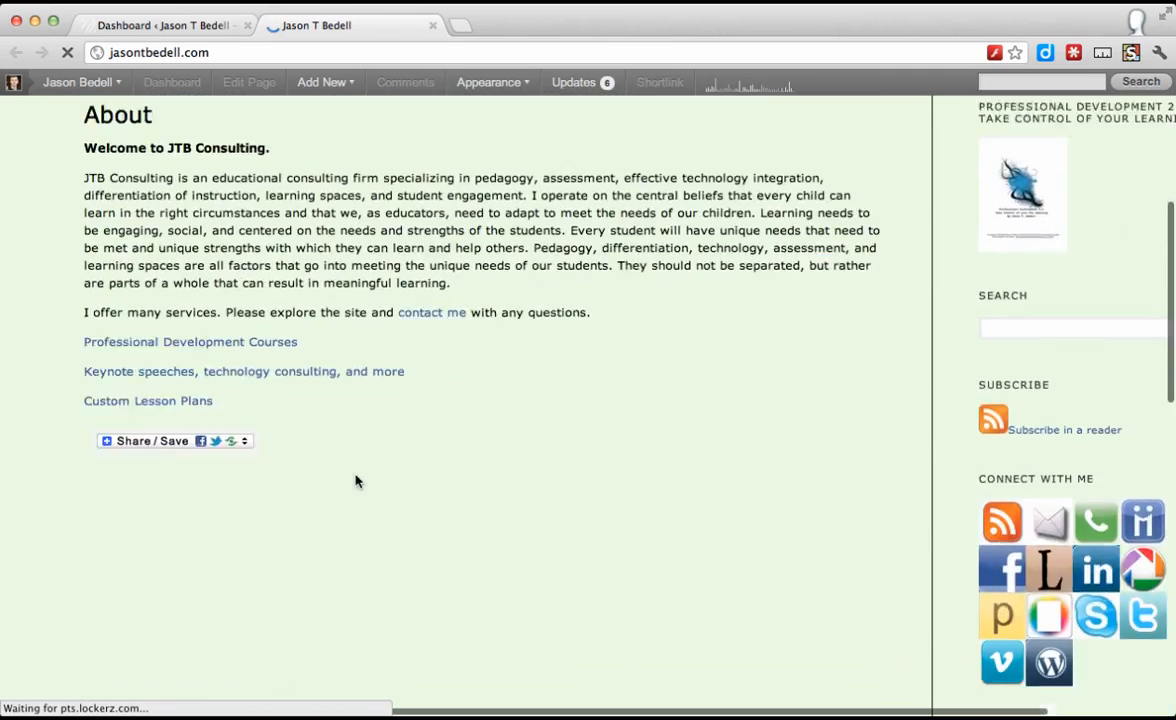
{"action": "scroll", "coordinate": [357, 478], "scroll_direction": "up", "scroll_amount": 4}
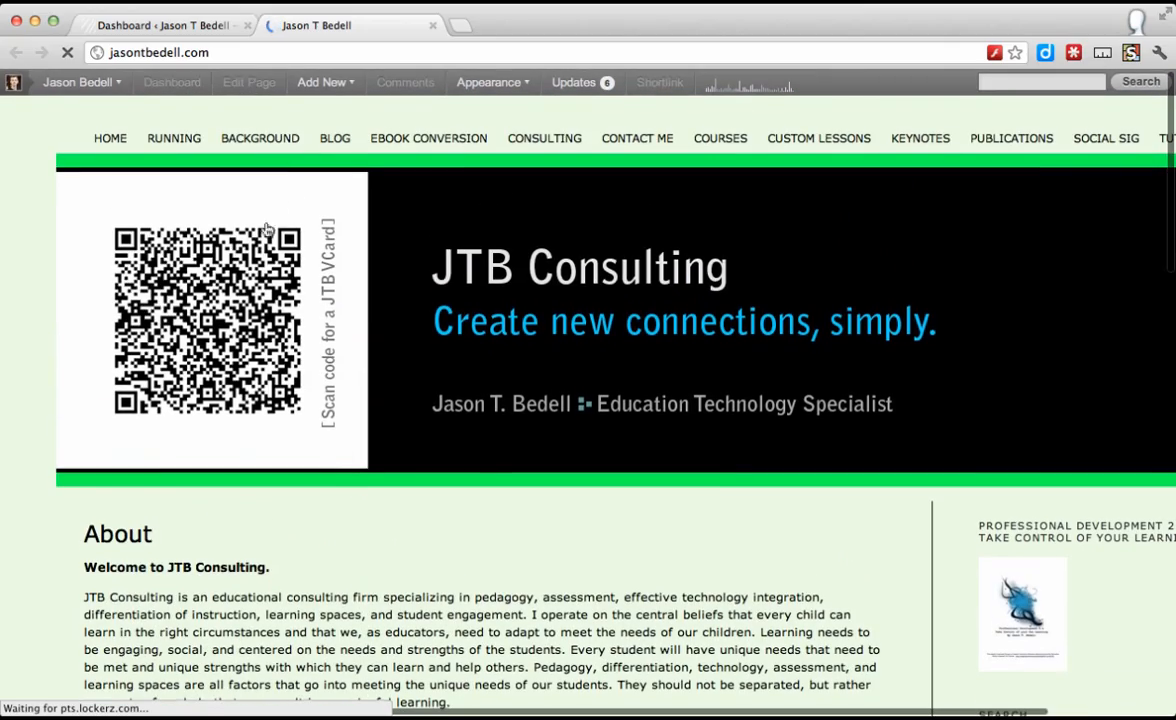
{"action": "left_click", "coordinate": [340, 145]}
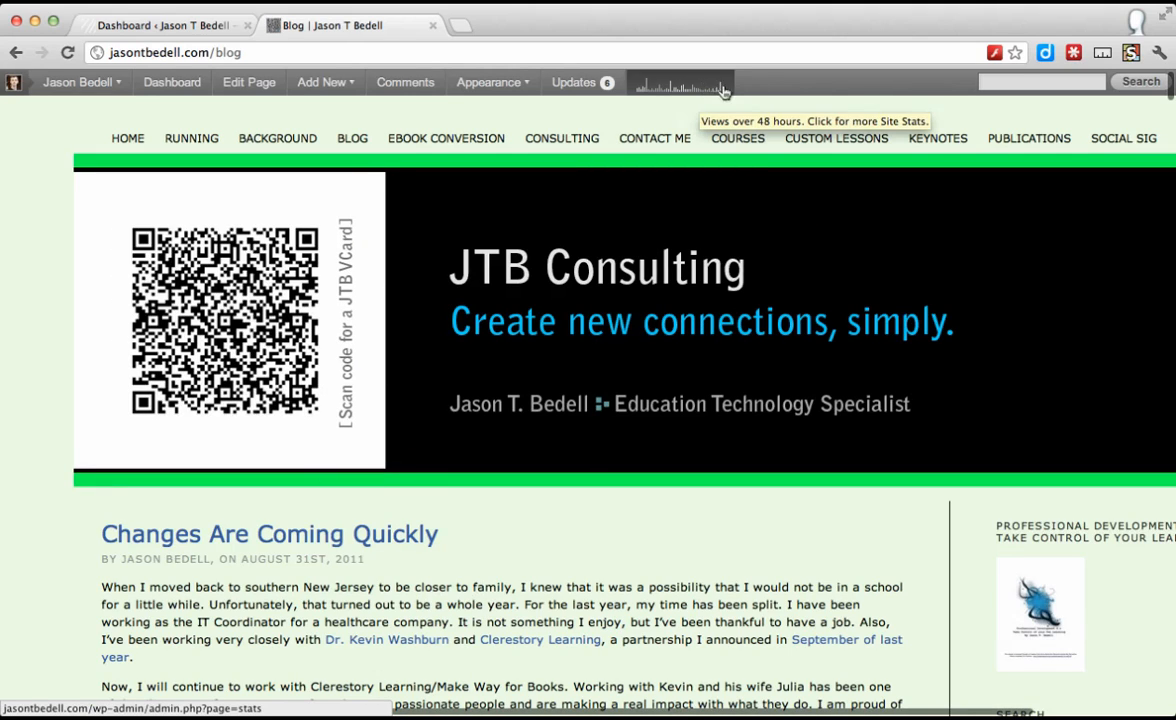
{"action": "mouse_move", "coordinate": [500, 85]}
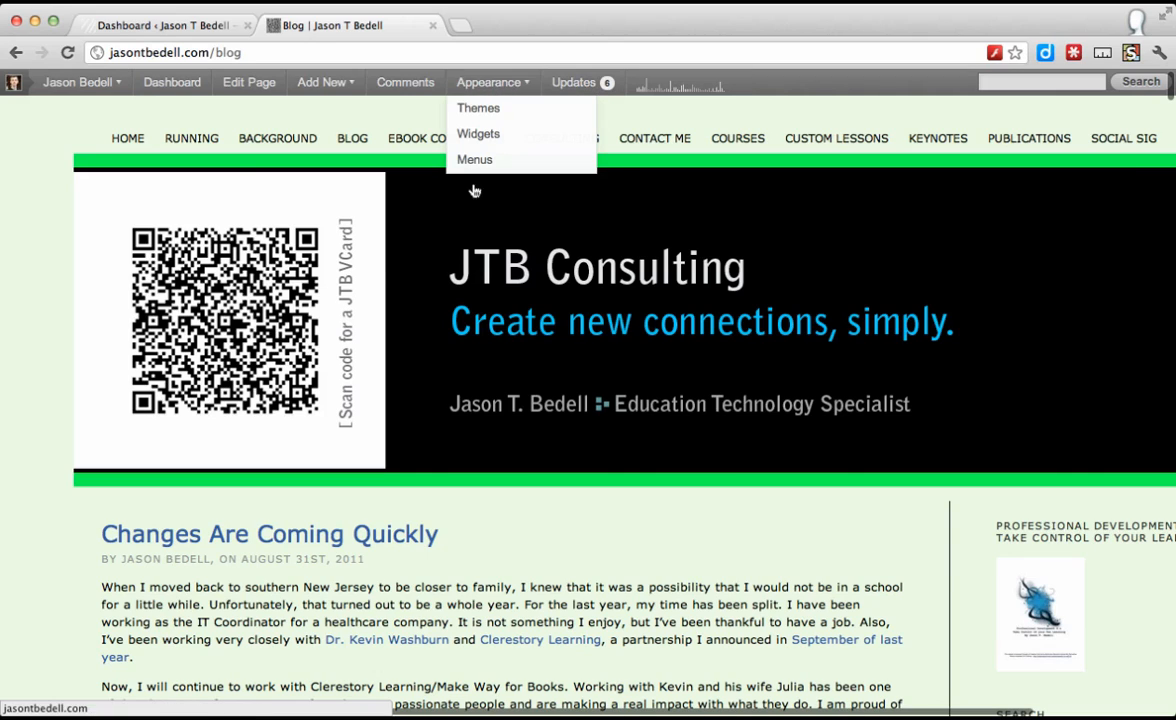
Step: Return to the dashboard tab and look through the list of all posts
{"action": "left_click", "coordinate": [153, 33]}
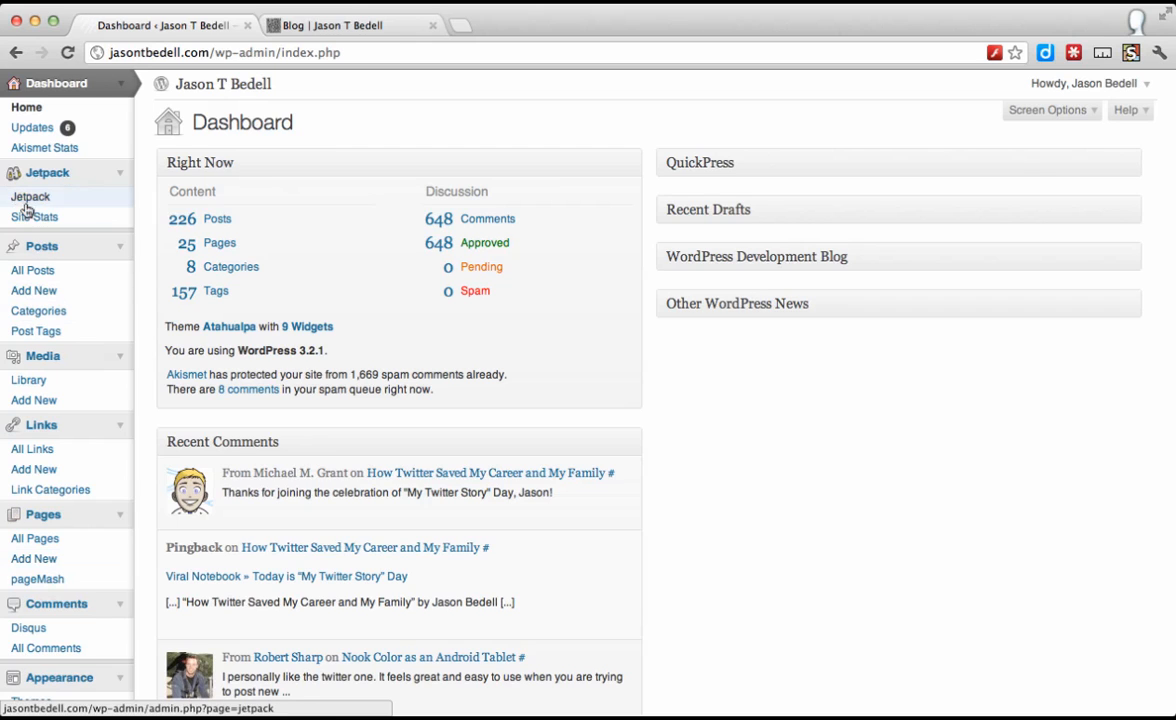
{"action": "left_click", "coordinate": [36, 272]}
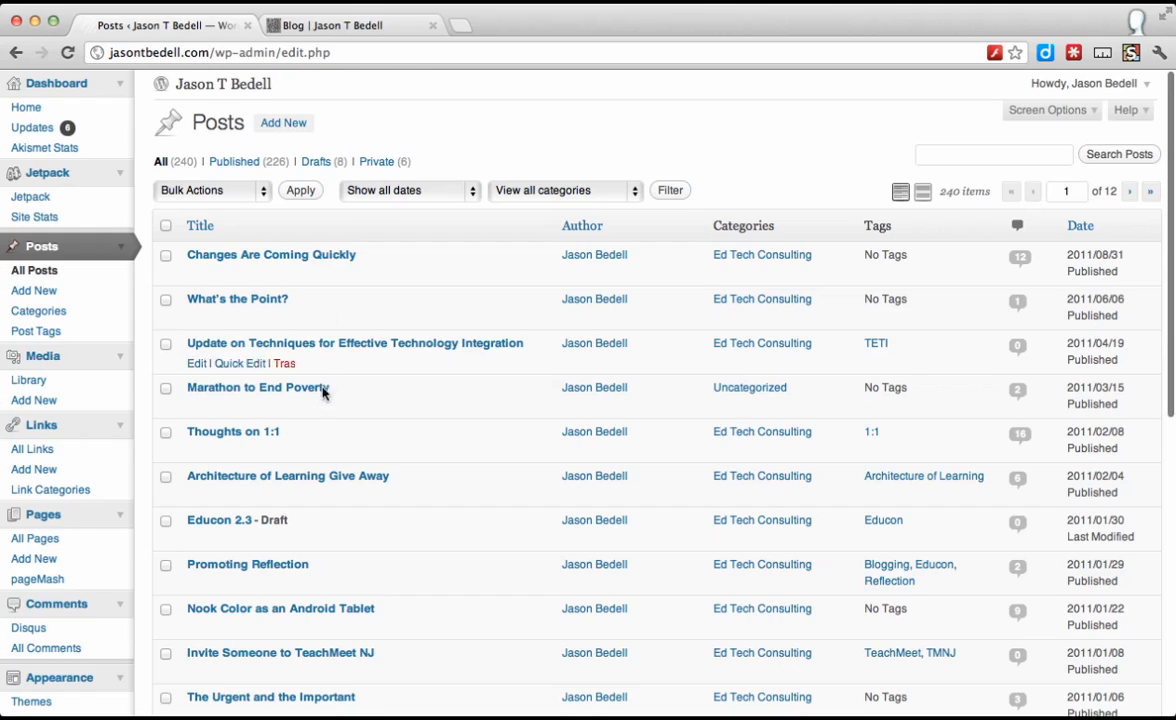
{"action": "scroll", "coordinate": [322, 400], "scroll_direction": "down", "scroll_amount": 10}
{"action": "scroll", "coordinate": [323, 405], "scroll_direction": "up", "scroll_amount": 10}
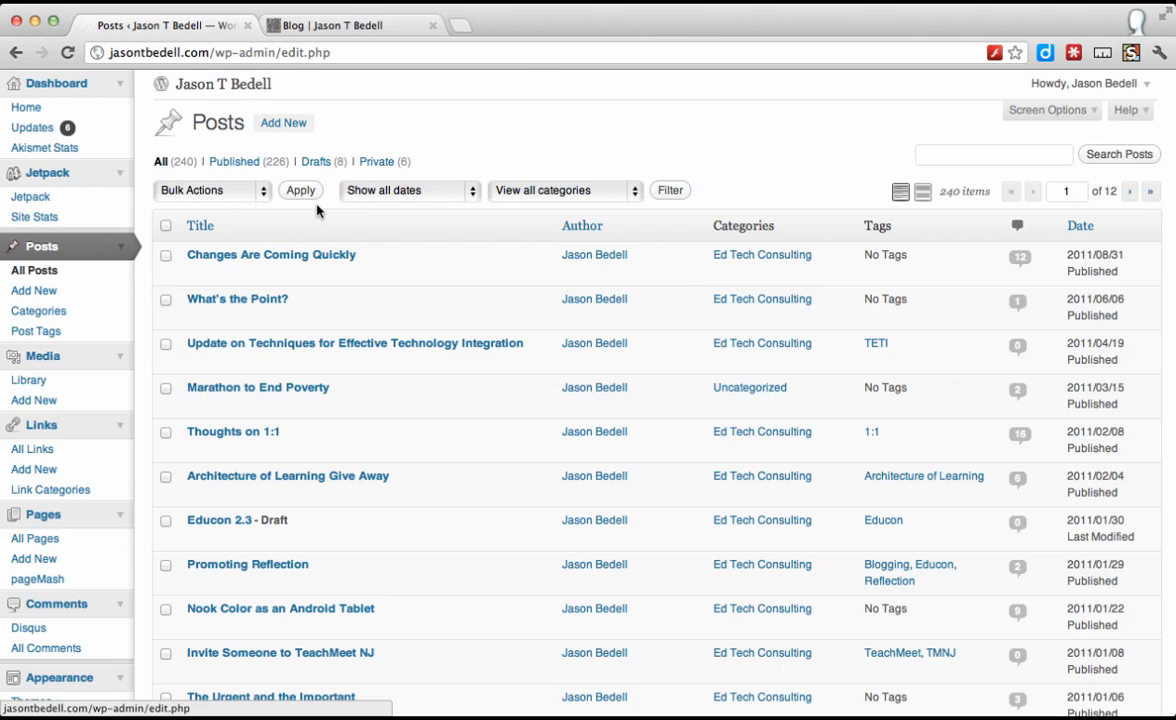
Step: Start a new post titled "Example" with the body text "This is an example." and select that sentence
{"action": "left_click", "coordinate": [60, 290]}
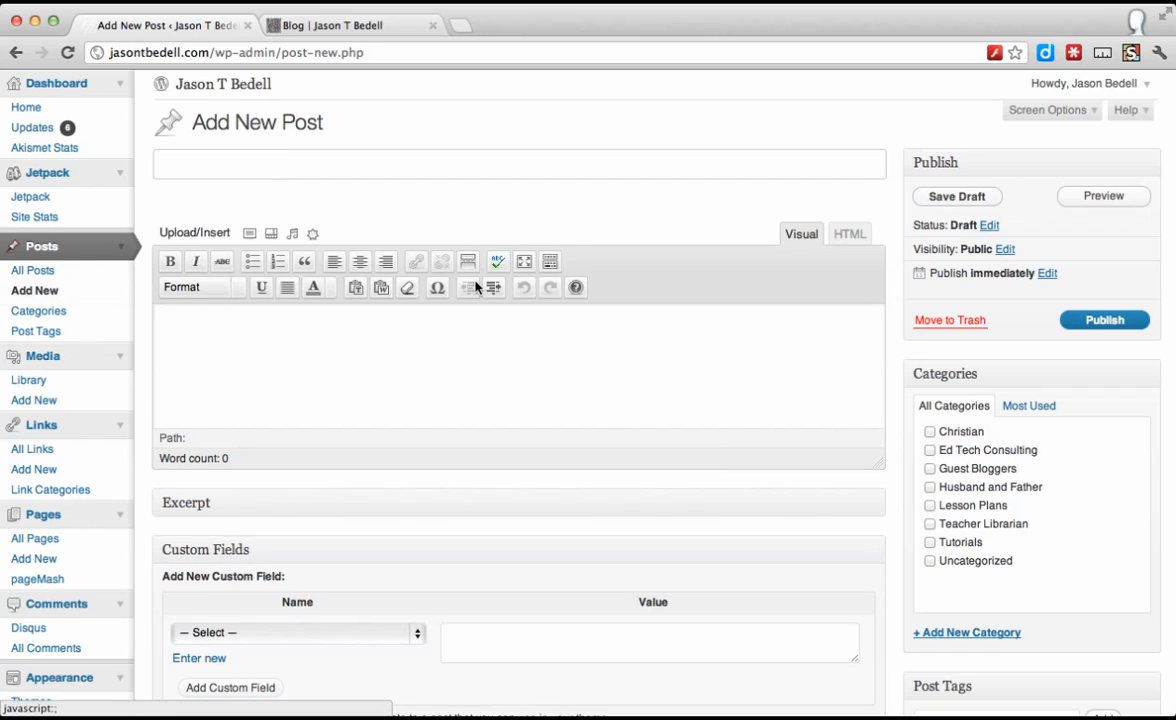
{"action": "type", "text": "Example"}
{"action": "left_click", "coordinate": [515, 348]}
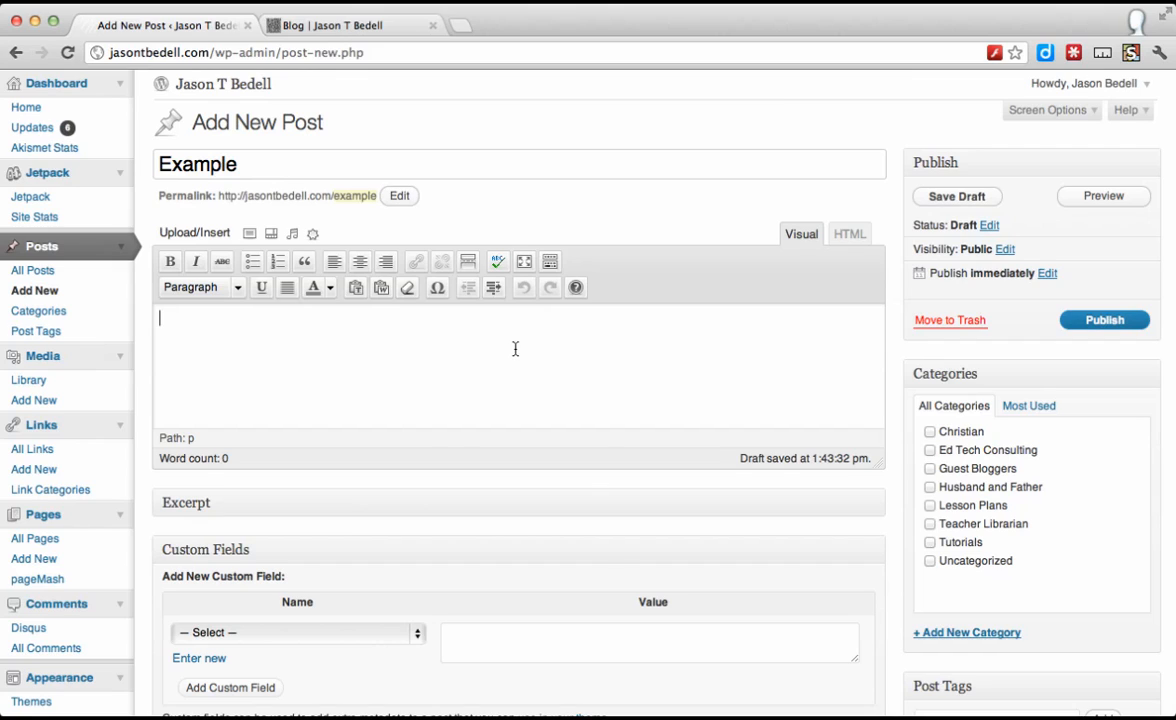
{"action": "type", "text": "This is an exa"}
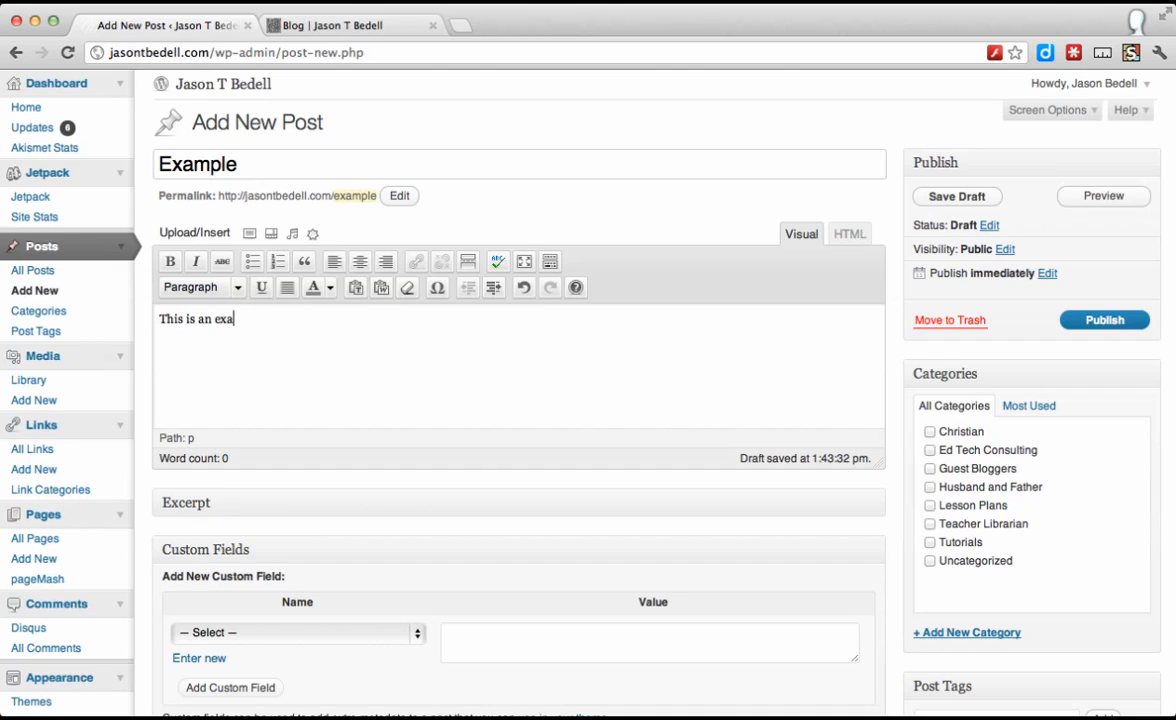
{"action": "type", "text": "mple."}
{"action": "key", "text": "Return"}
{"action": "triple_click", "coordinate": [633, 320]}
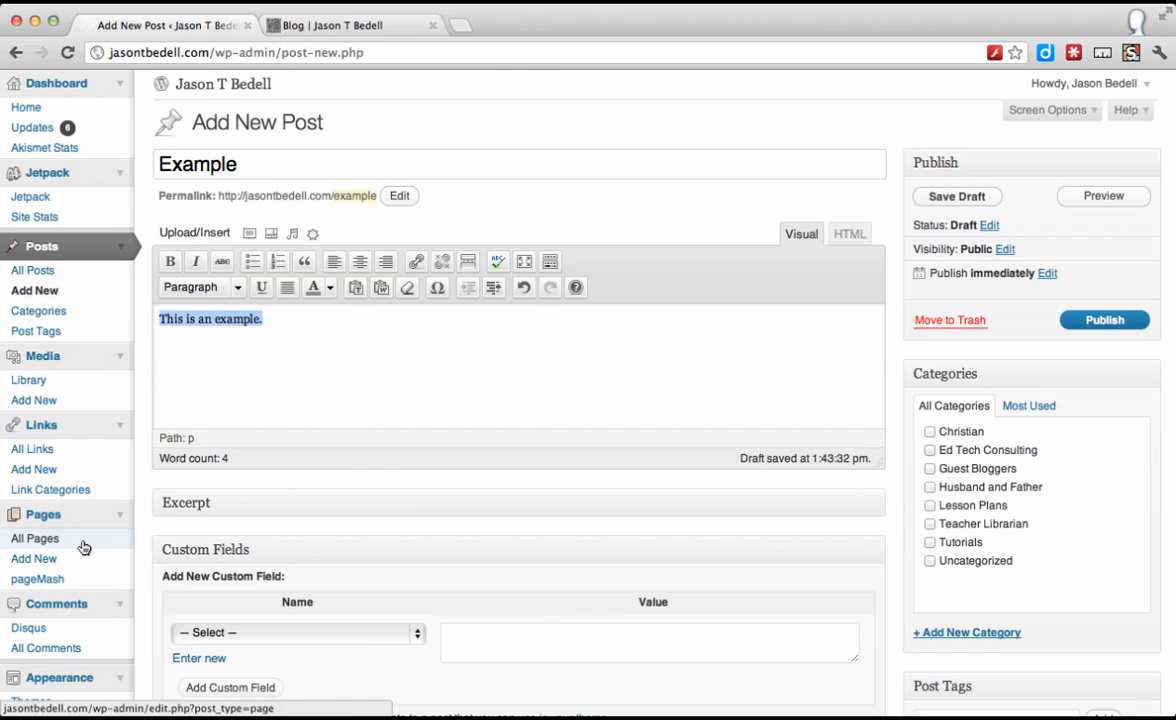
Step: Leave the post editor without saving and examine all comments, including their moderation options and author details
{"action": "scroll", "coordinate": [84, 548], "scroll_direction": "down", "scroll_amount": 3}
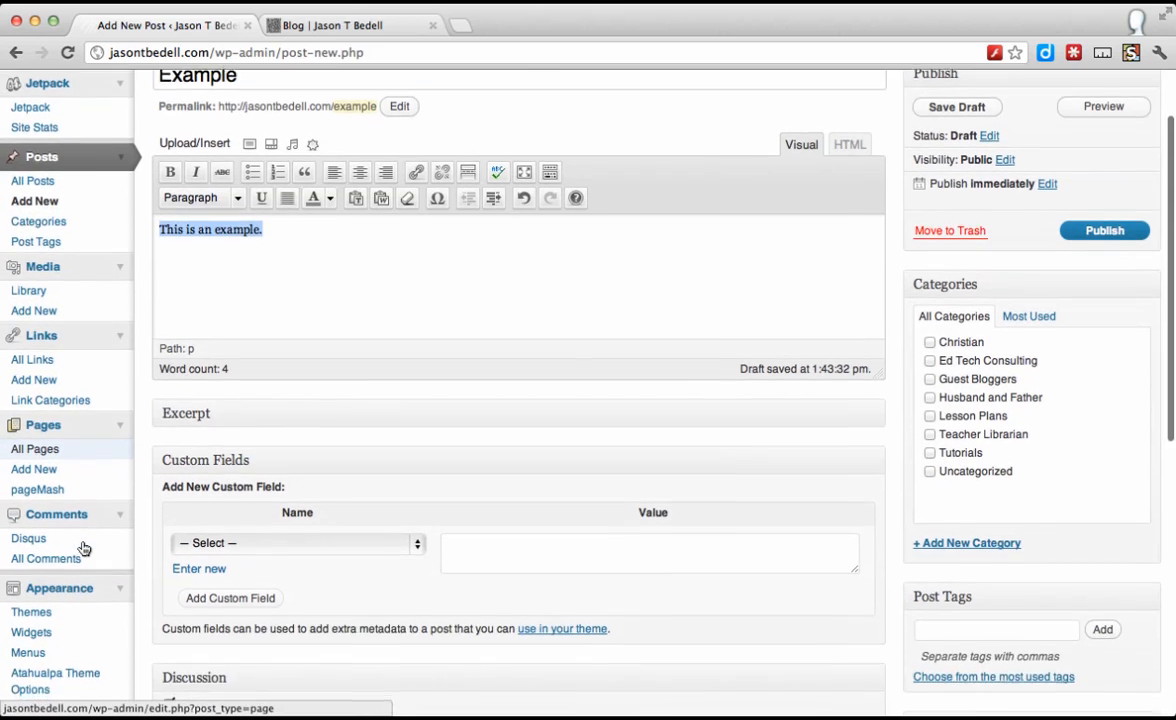
{"action": "left_click", "coordinate": [82, 540]}
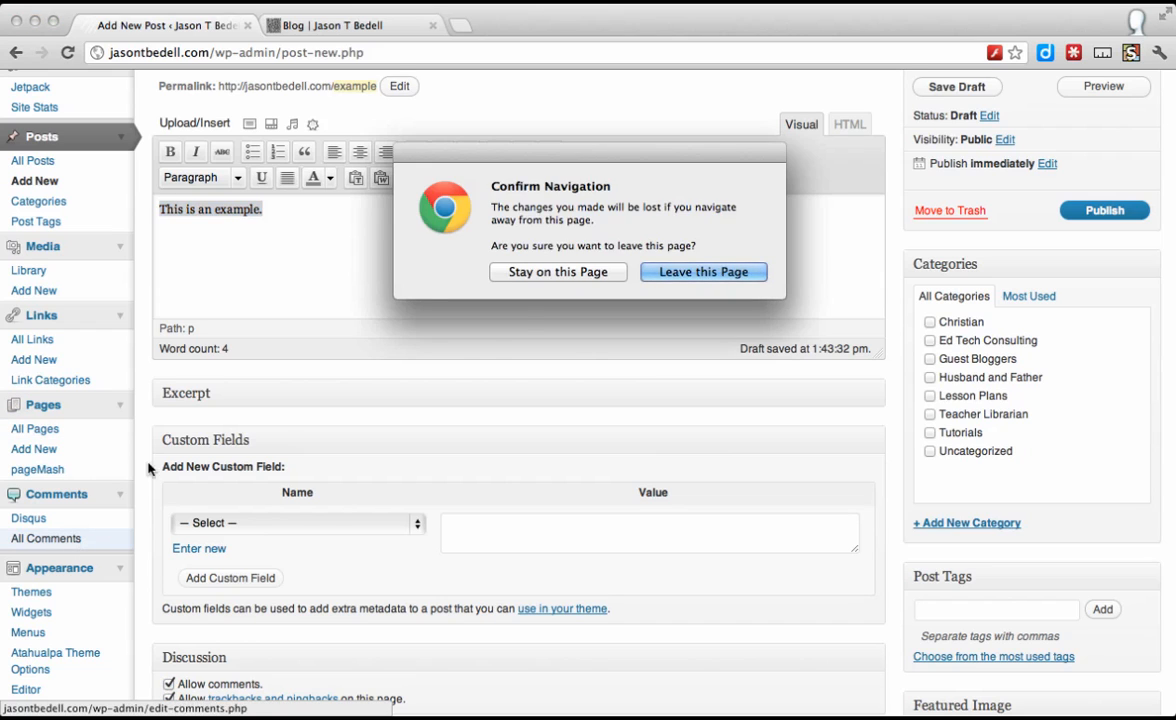
{"action": "key", "text": "Return"}
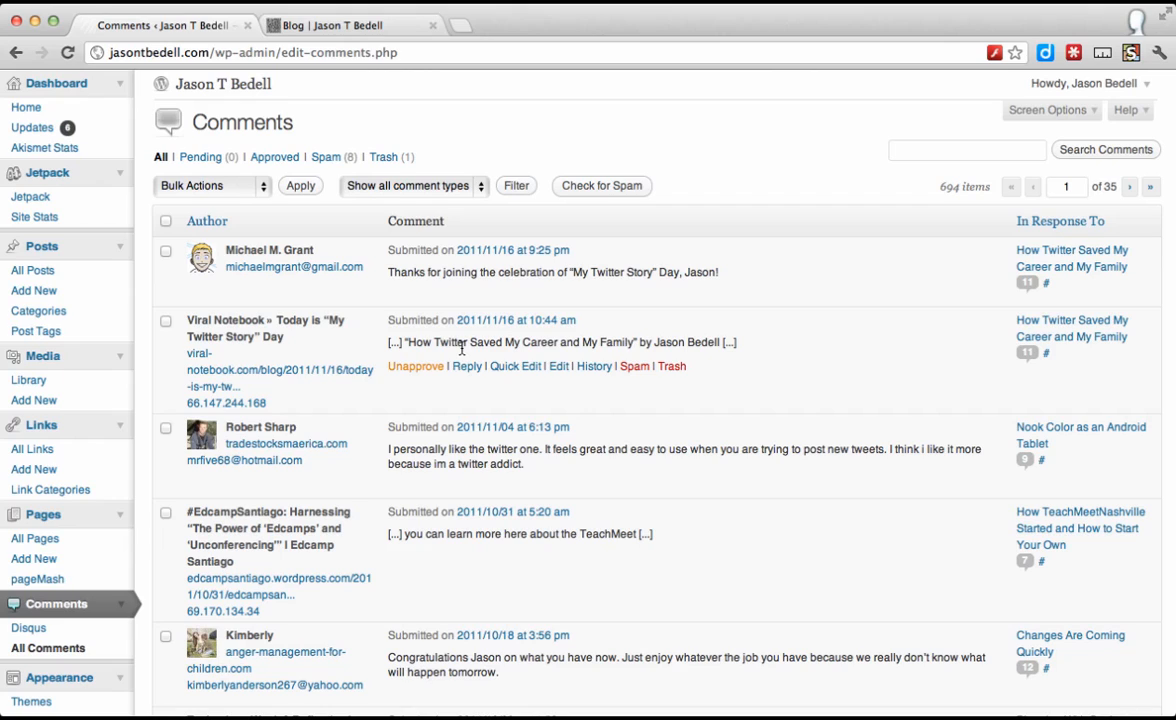
{"action": "mouse_move", "coordinate": [400, 280]}
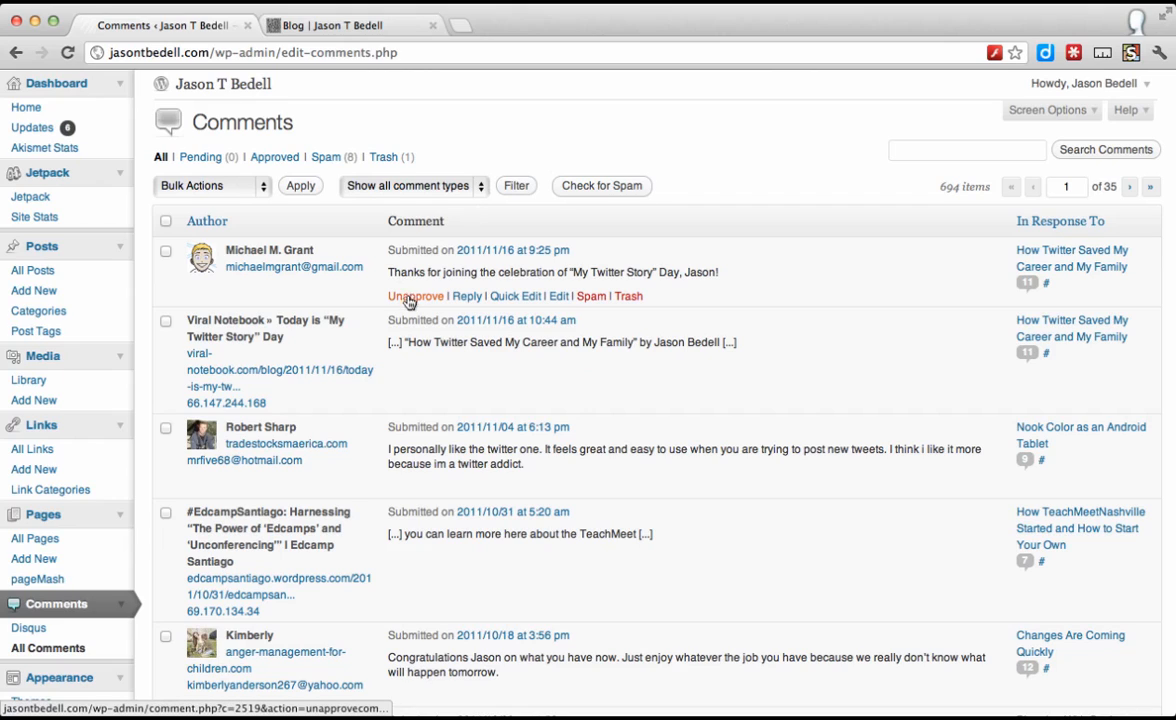
{"action": "mouse_move", "coordinate": [420, 368]}
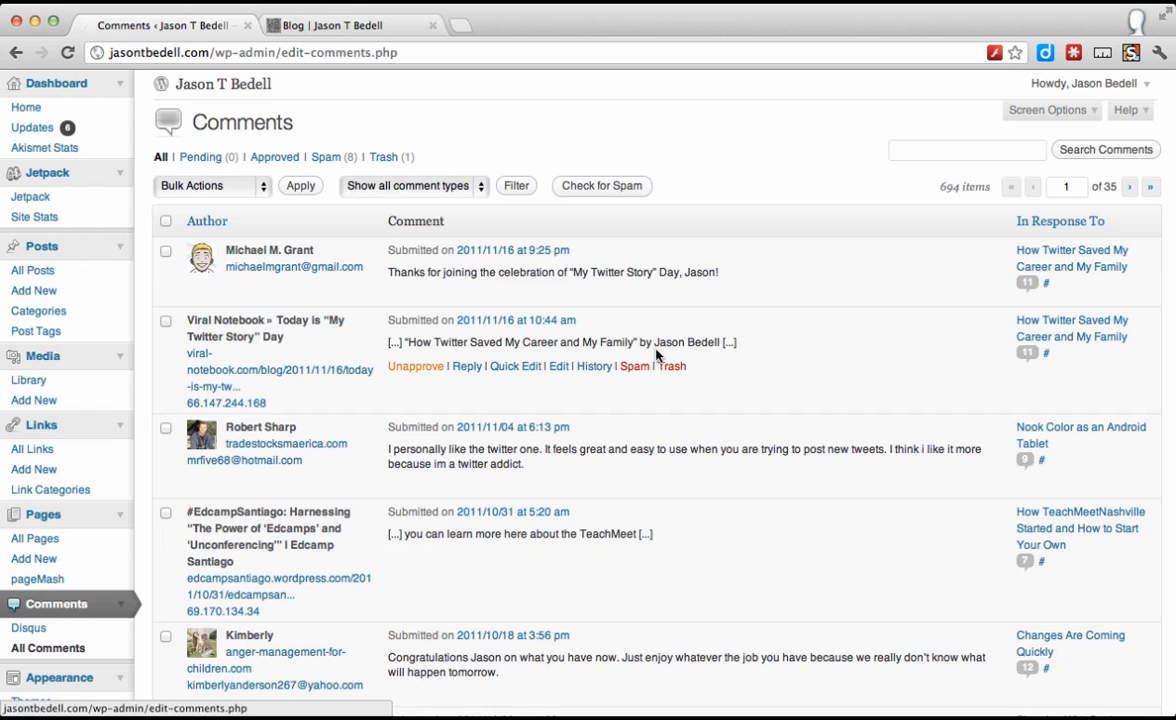
{"action": "mouse_move", "coordinate": [308, 450]}
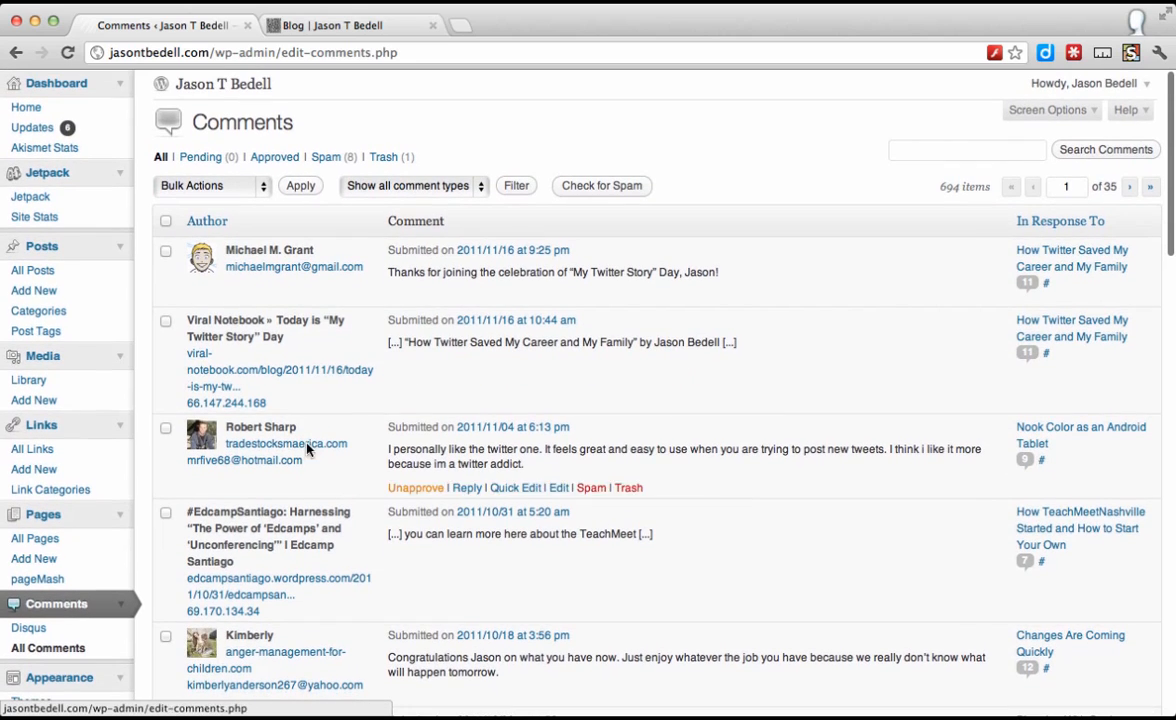
{"action": "mouse_move", "coordinate": [234, 591]}
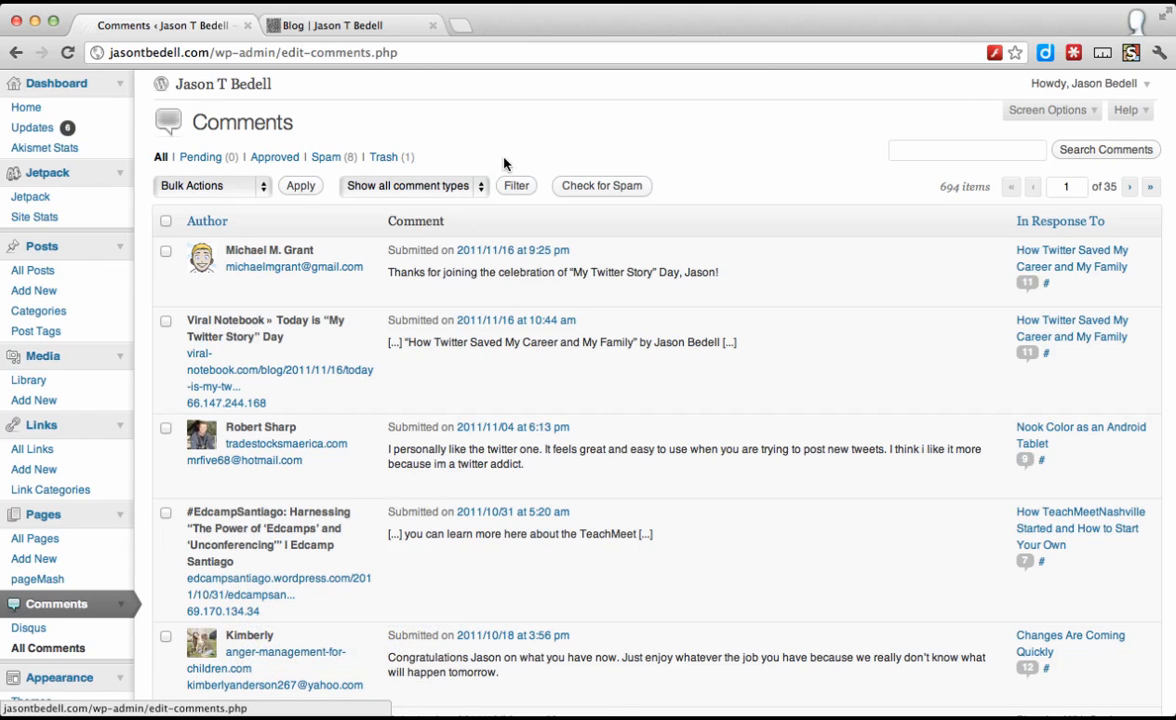
{"action": "mouse_move", "coordinate": [205, 464]}
{"action": "mouse_move", "coordinate": [250, 388]}
{"action": "scroll", "coordinate": [250, 388], "scroll_direction": "down", "scroll_amount": 2}
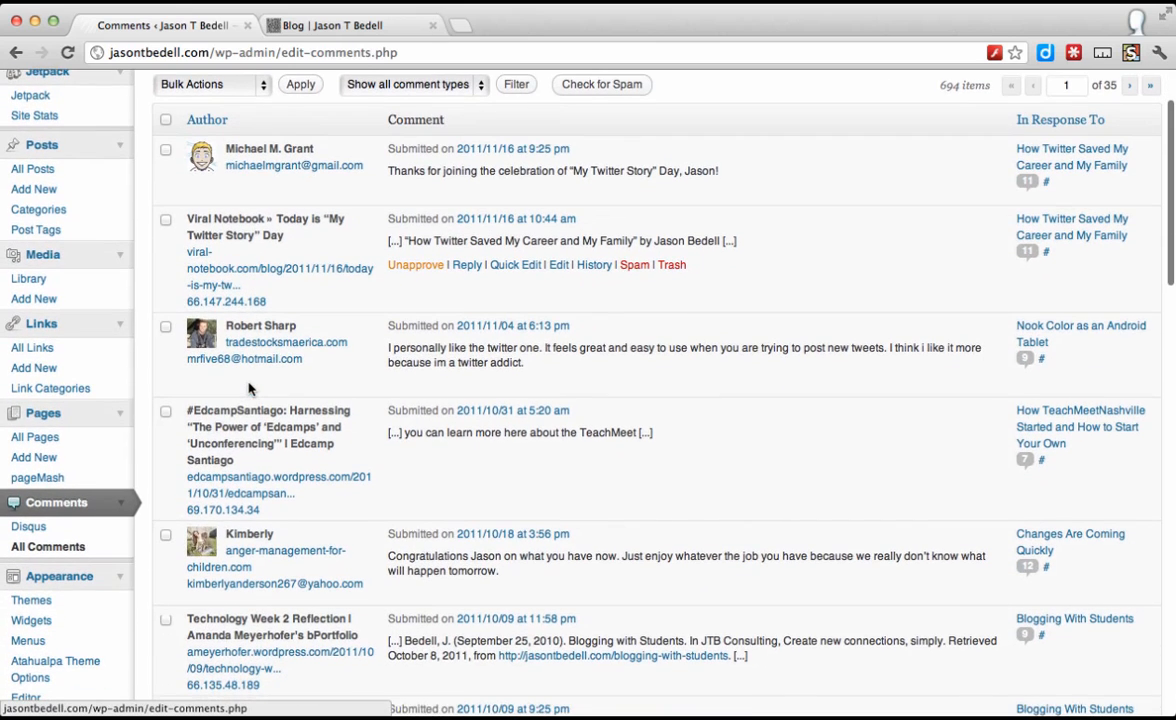
Step: Open the theme management page and look through the current theme and the available themes
{"action": "left_click", "coordinate": [51, 600]}
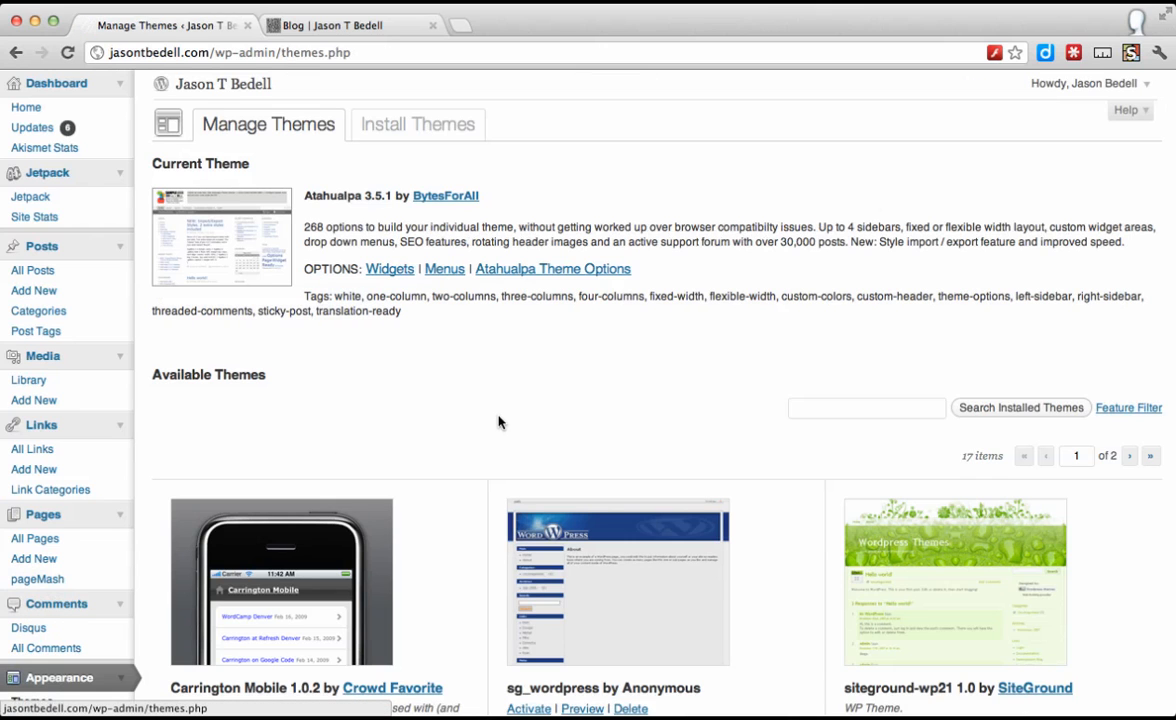
{"action": "scroll", "coordinate": [499, 422], "scroll_direction": "down", "scroll_amount": 1}
{"action": "scroll", "coordinate": [499, 422], "scroll_direction": "down", "scroll_amount": 3}
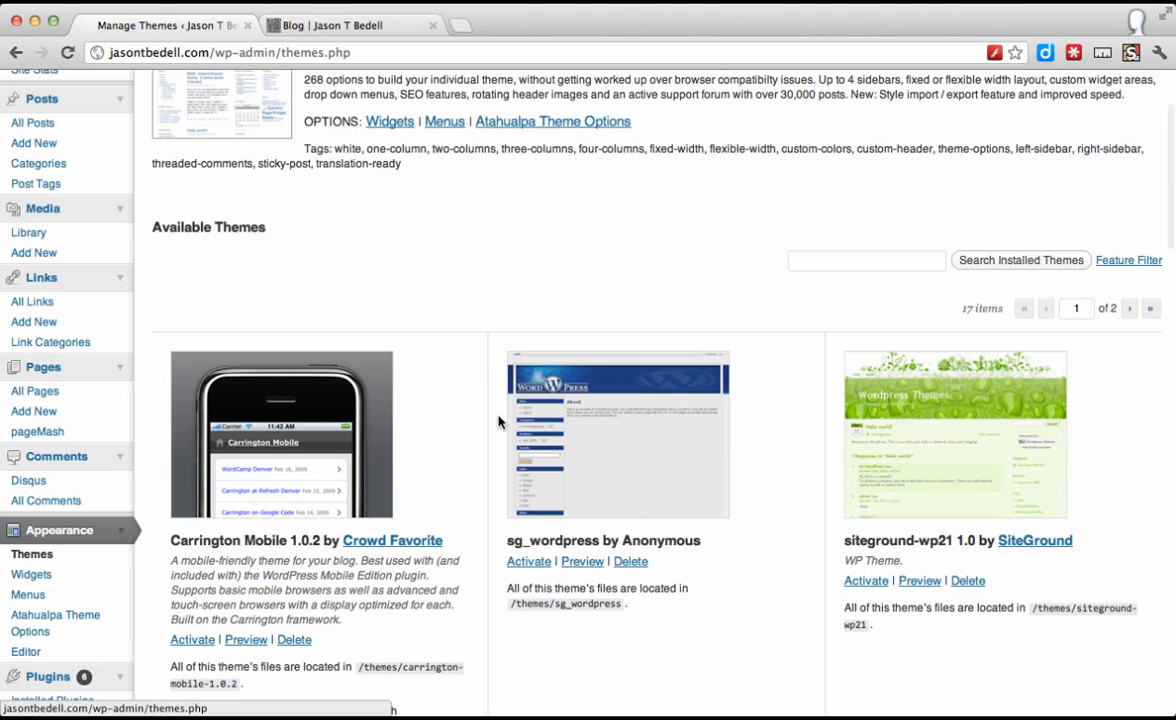
{"action": "scroll", "coordinate": [499, 422], "scroll_direction": "up", "scroll_amount": 3}
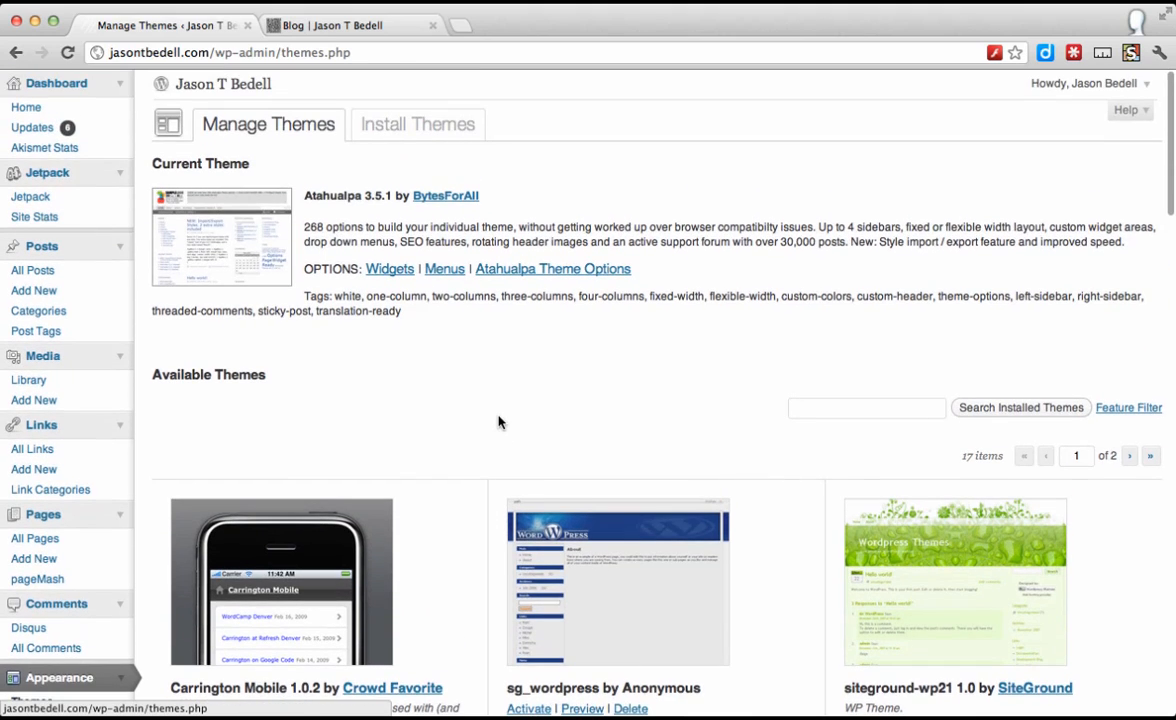